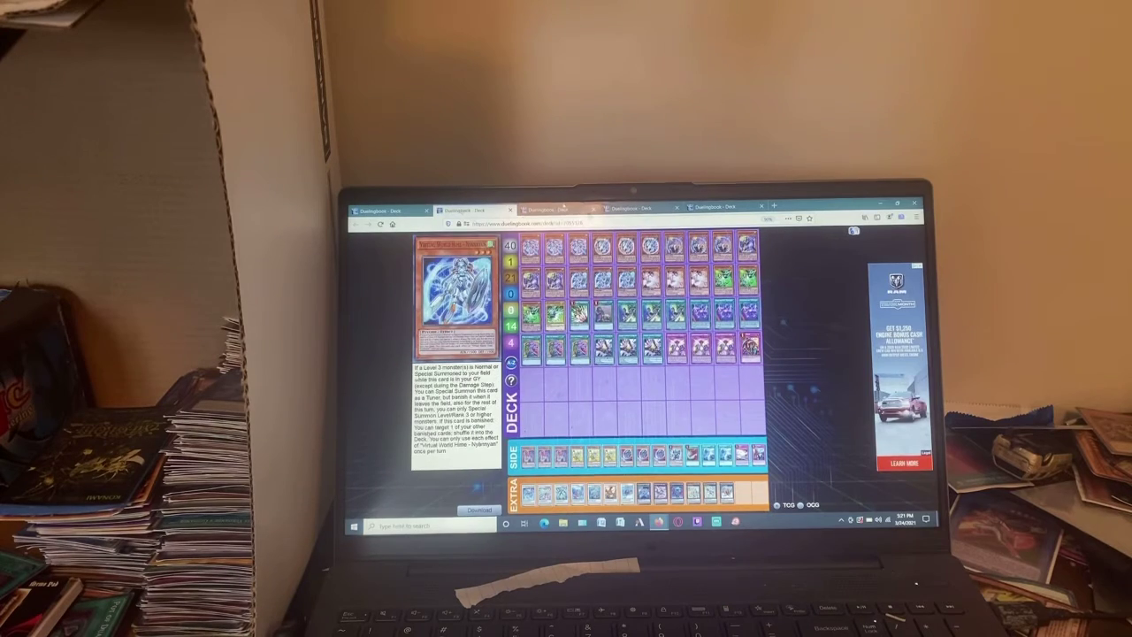
Cycle past the Tornado Dragon and Dark Magician decks to the Warrior deck with an empty Extra Deck
{"action": "key", "text": "ctrl+Tab"}
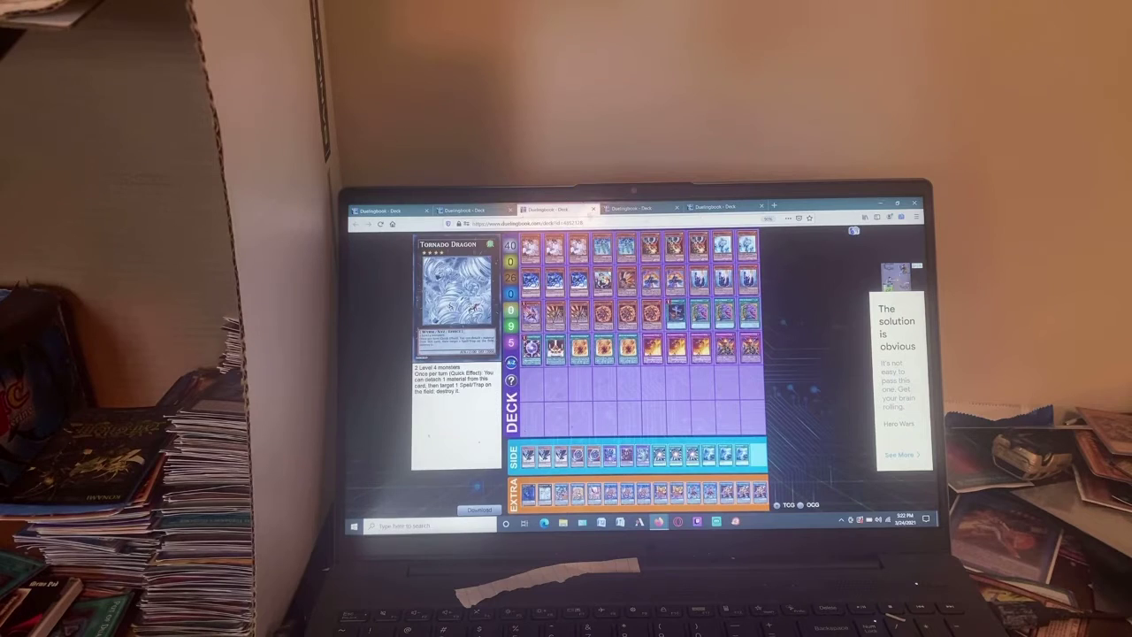
{"action": "key", "text": "ctrl+Tab"}
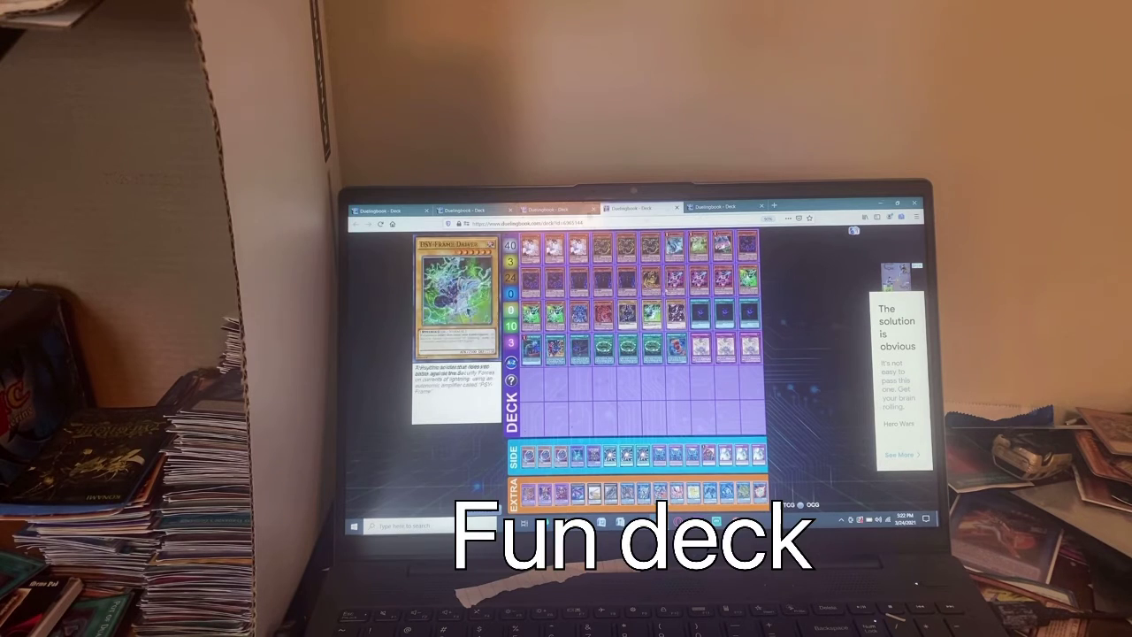
{"action": "key", "text": "ctrl+Tab"}
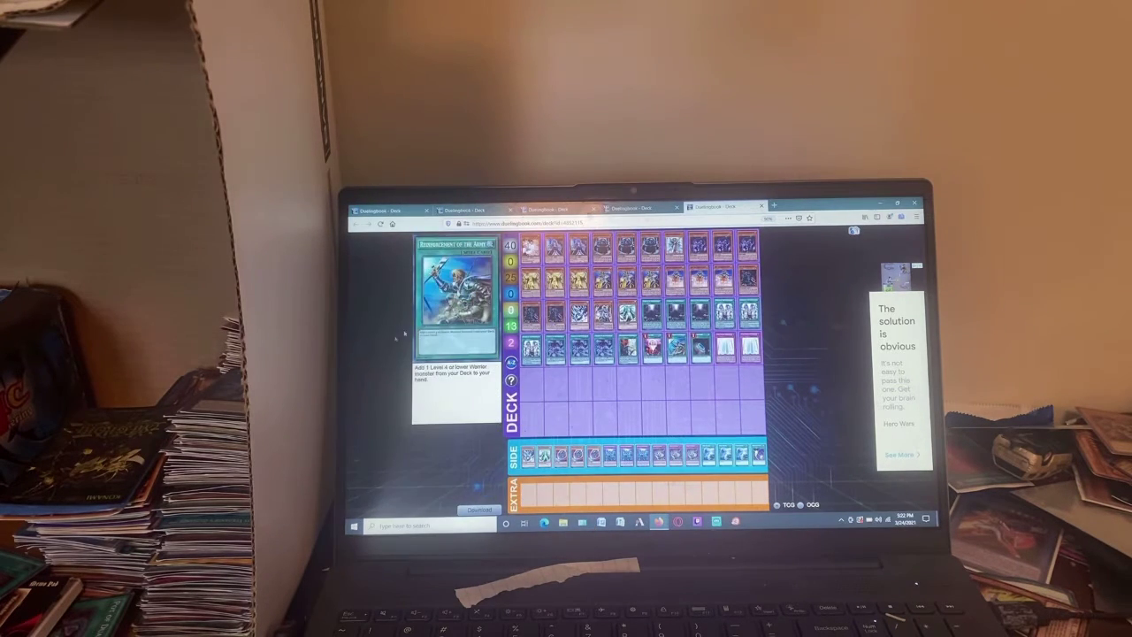